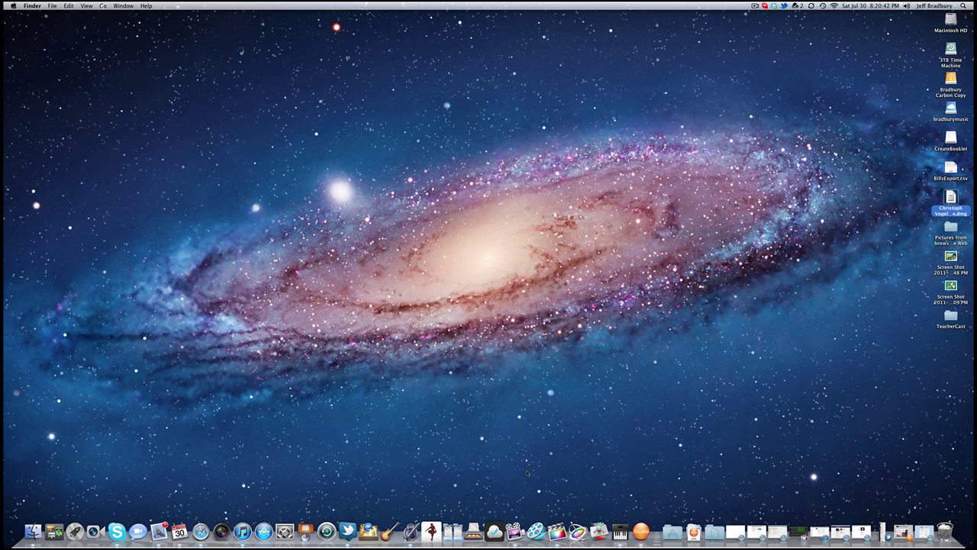
Restore the minimised Music Brochure.ispx window from the Dock
{"action": "left_click", "coordinate": [904, 525]}
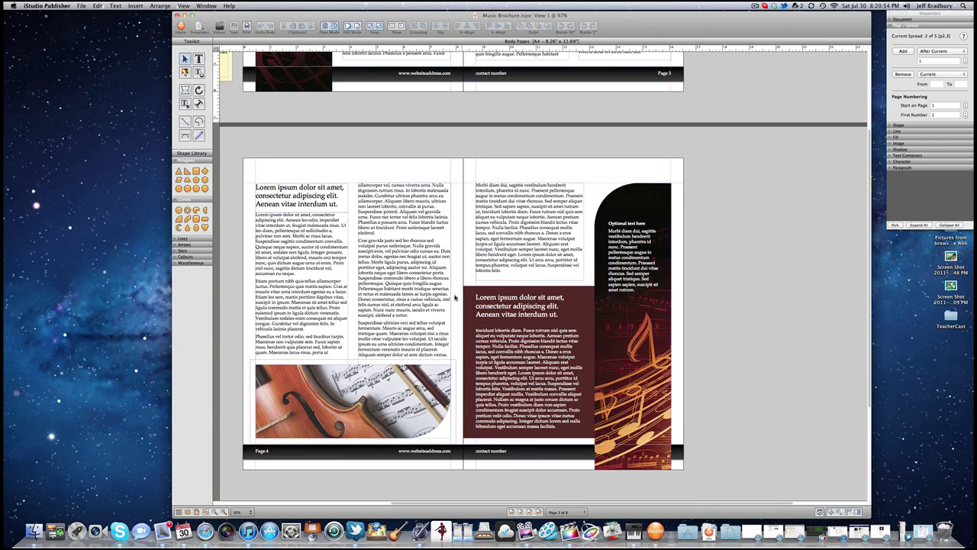
Look over the brochure from the cover down to the pages 2–3 spread, then open the File menu
{"action": "scroll", "coordinate": [493, 298], "scroll_direction": "up", "scroll_amount": 5}
{"action": "scroll", "coordinate": [493, 298], "scroll_direction": "up", "scroll_amount": 9}
{"action": "scroll", "coordinate": [493, 297], "scroll_direction": "up", "scroll_amount": 10}
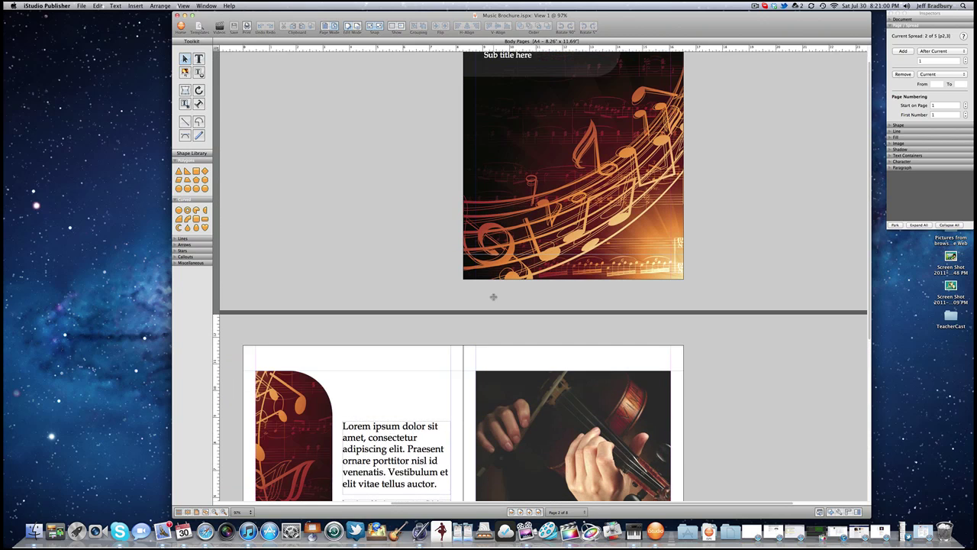
{"action": "scroll", "coordinate": [492, 293], "scroll_direction": "up", "scroll_amount": 5}
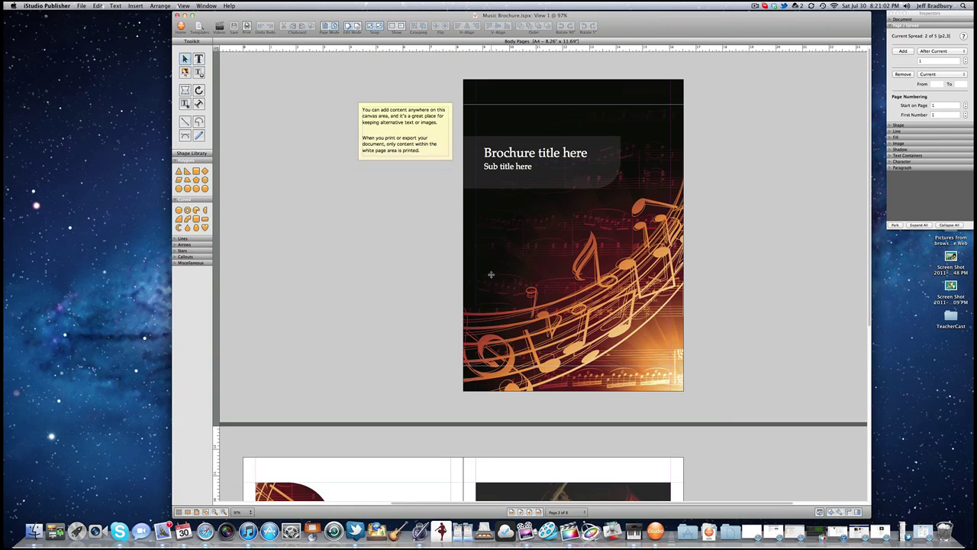
{"action": "scroll", "coordinate": [491, 274], "scroll_direction": "down", "scroll_amount": 10}
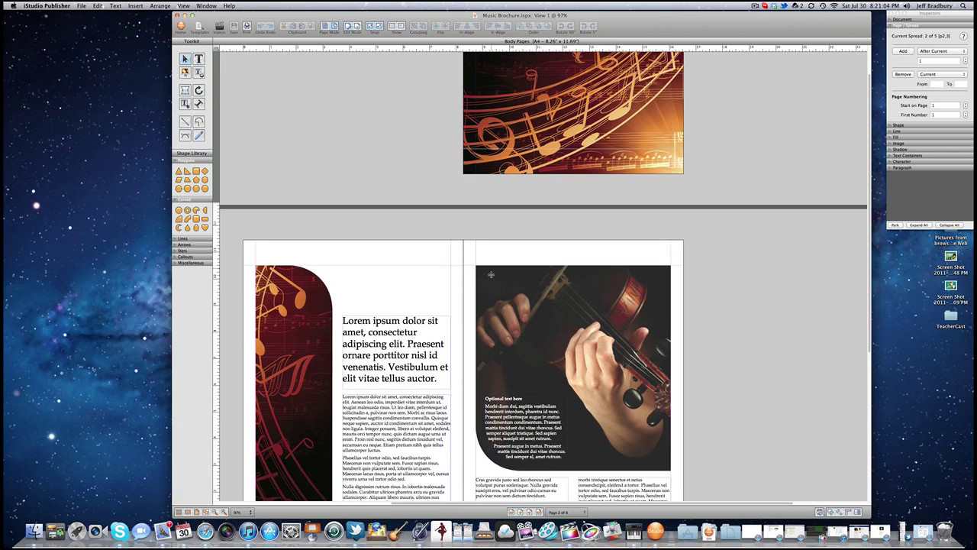
{"action": "scroll", "coordinate": [491, 274], "scroll_direction": "down", "scroll_amount": 3}
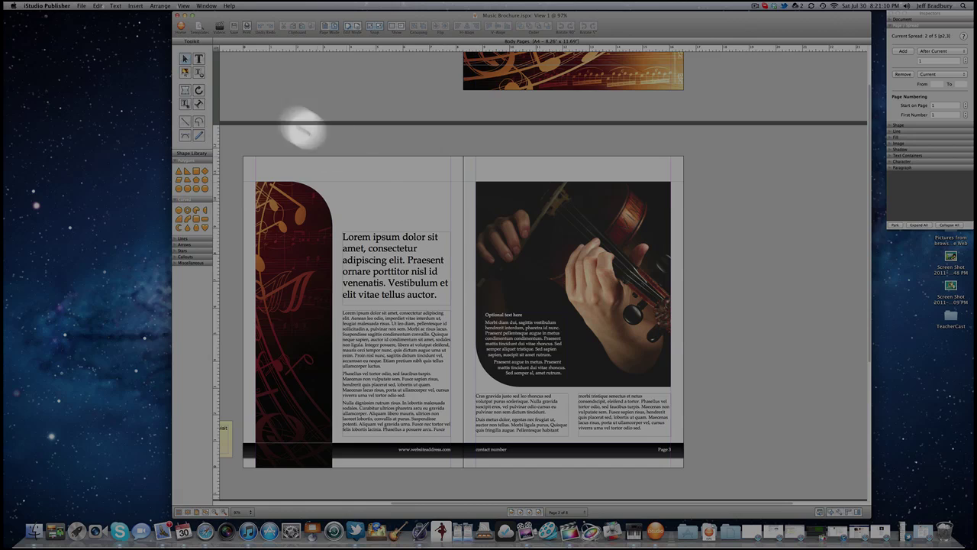
{"action": "left_click", "coordinate": [81, 5]}
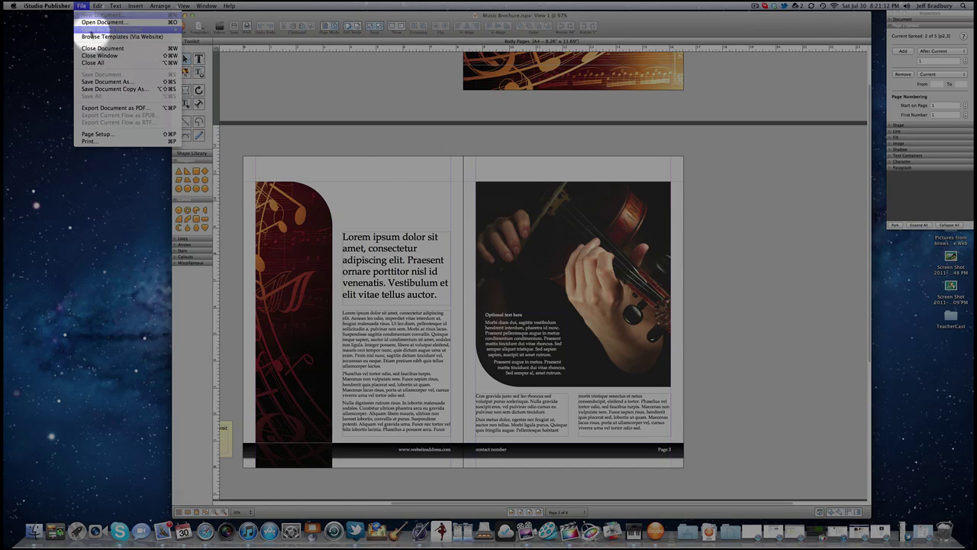
{"action": "left_click", "coordinate": [135, 141]}
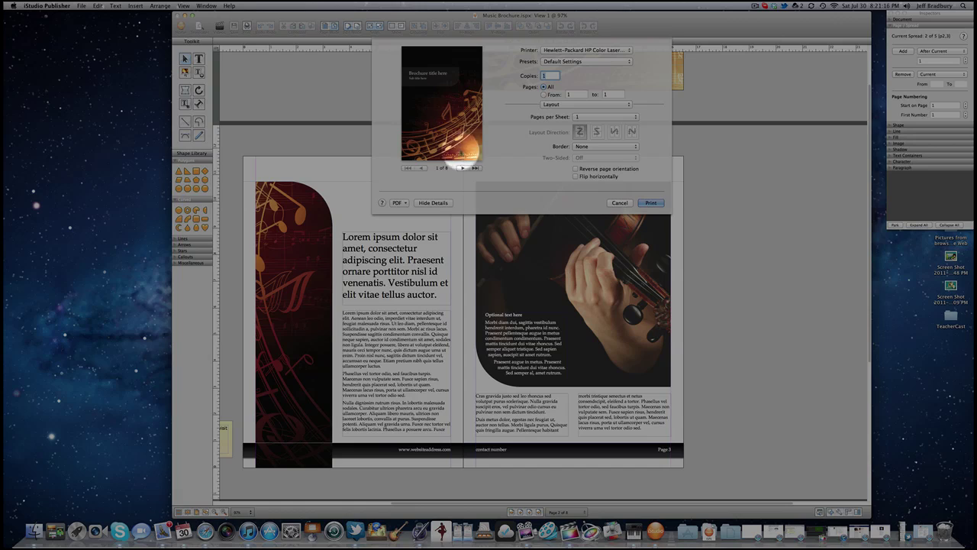
{"action": "left_click", "coordinate": [462, 167]}
{"action": "left_click", "coordinate": [462, 167]}
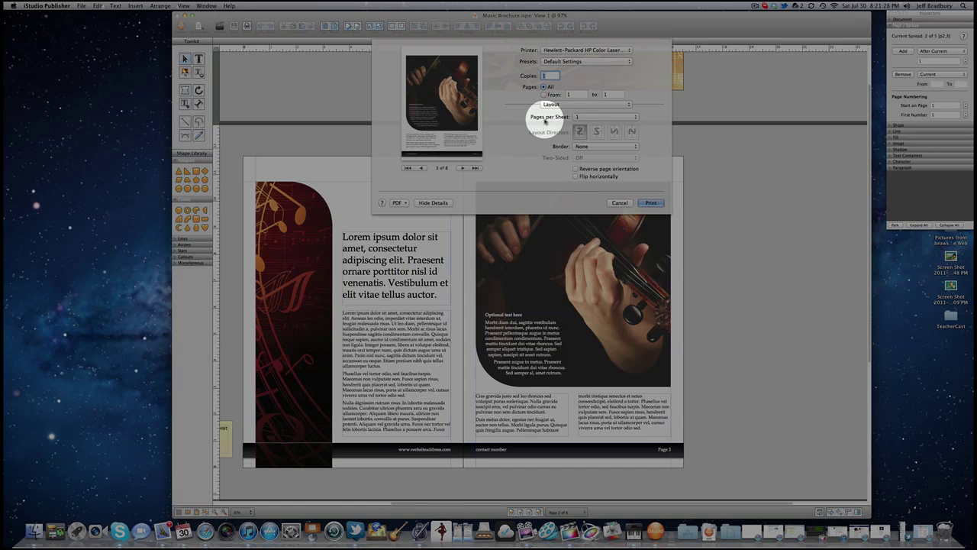
{"action": "left_click", "coordinate": [594, 117]}
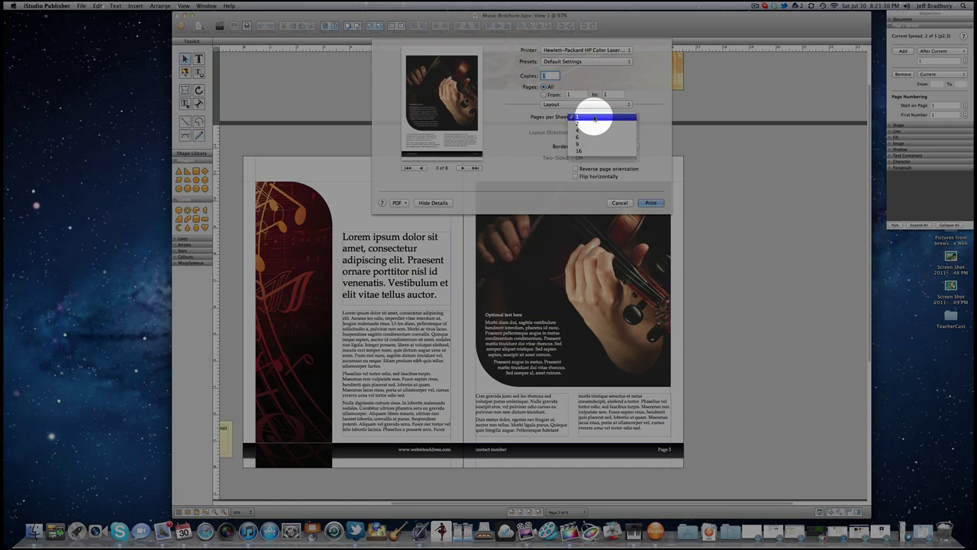
{"action": "left_click", "coordinate": [594, 123]}
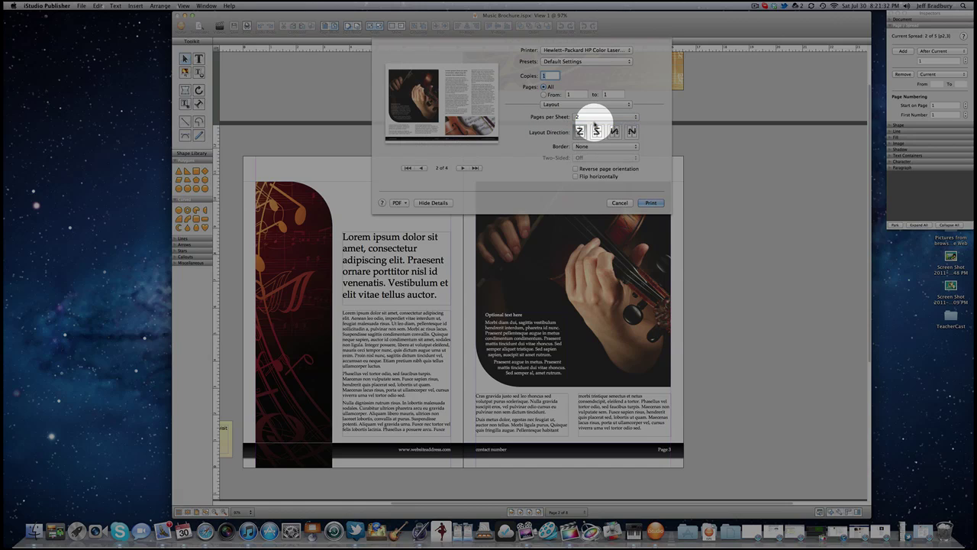
{"action": "left_click", "coordinate": [411, 168]}
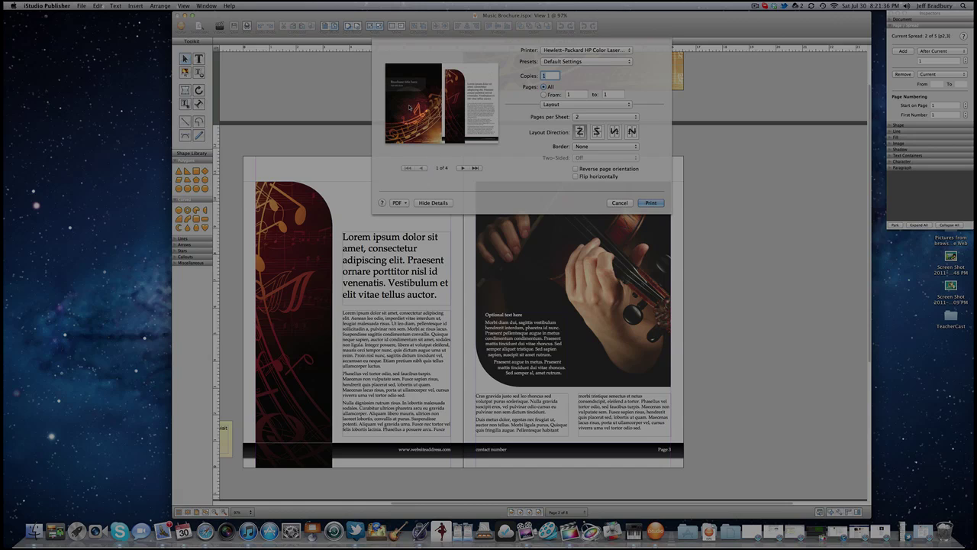
{"action": "left_click", "coordinate": [463, 168]}
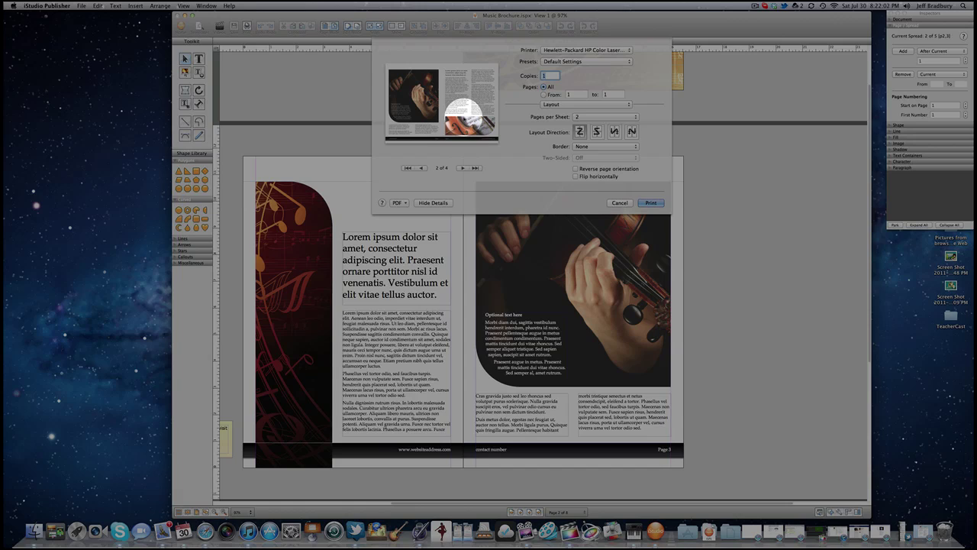
{"action": "left_click", "coordinate": [619, 202]}
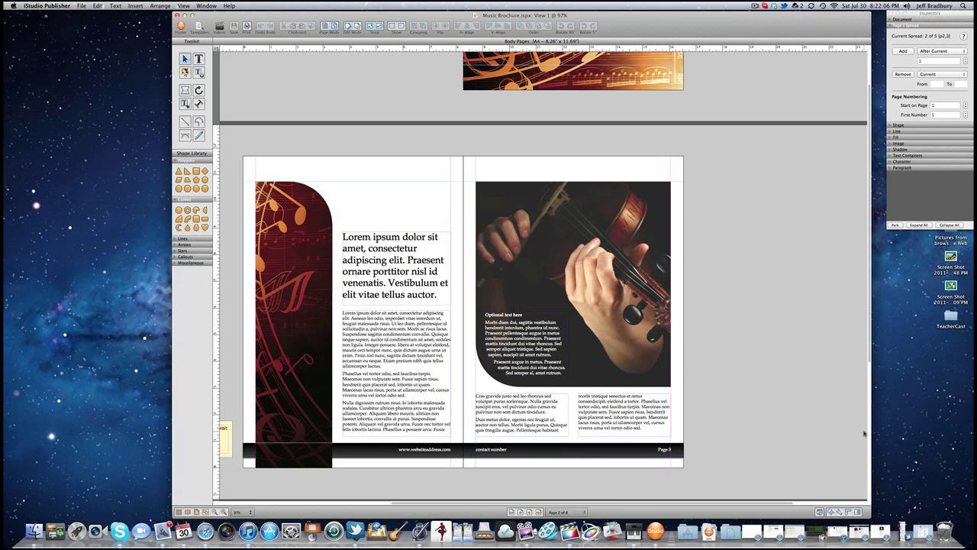
{"action": "left_click", "coordinate": [924, 525]}
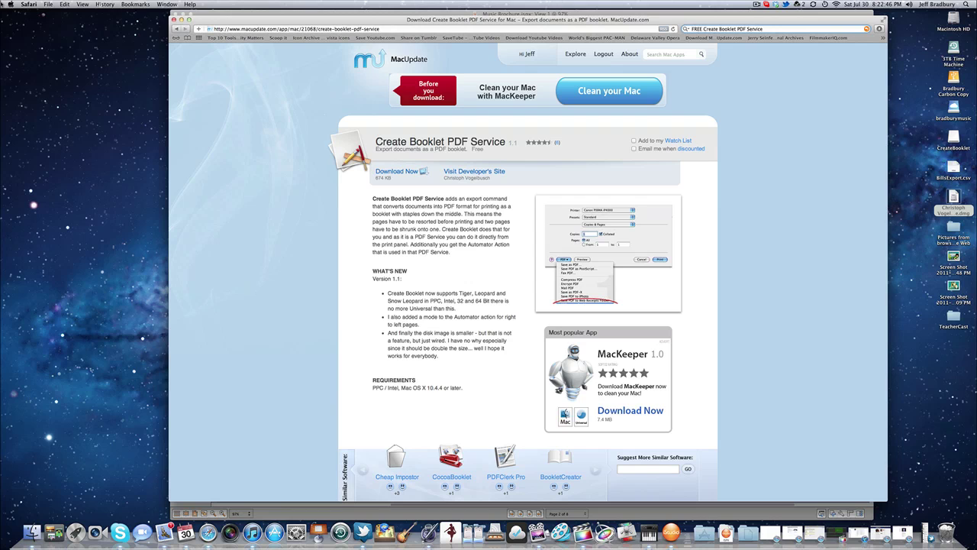
Close the Safari window showing the MacUpdate Create Booklet PDF Service page
{"action": "left_click", "coordinate": [174, 19]}
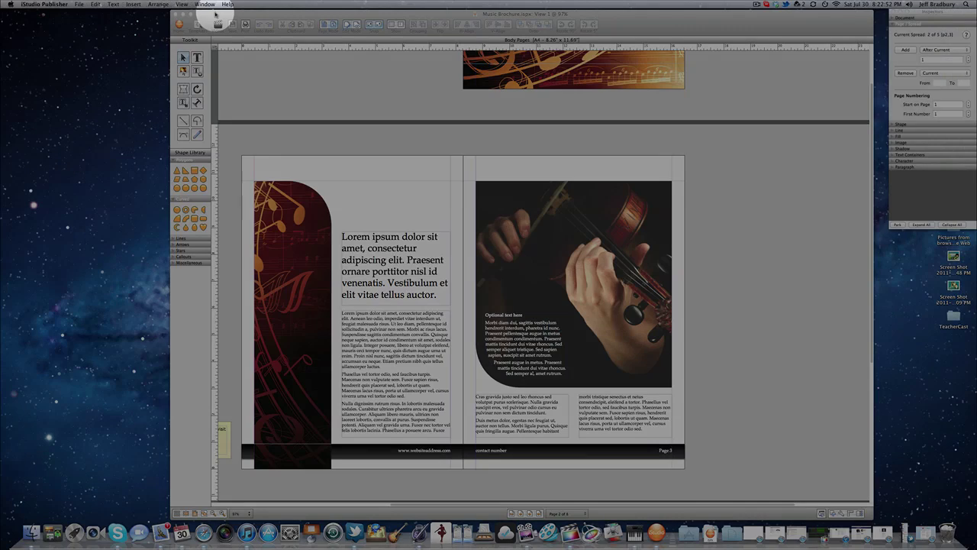
Open the brochure's Print dialog, try 2 pages per sheet, then return to 1
{"action": "left_click", "coordinate": [216, 14]}
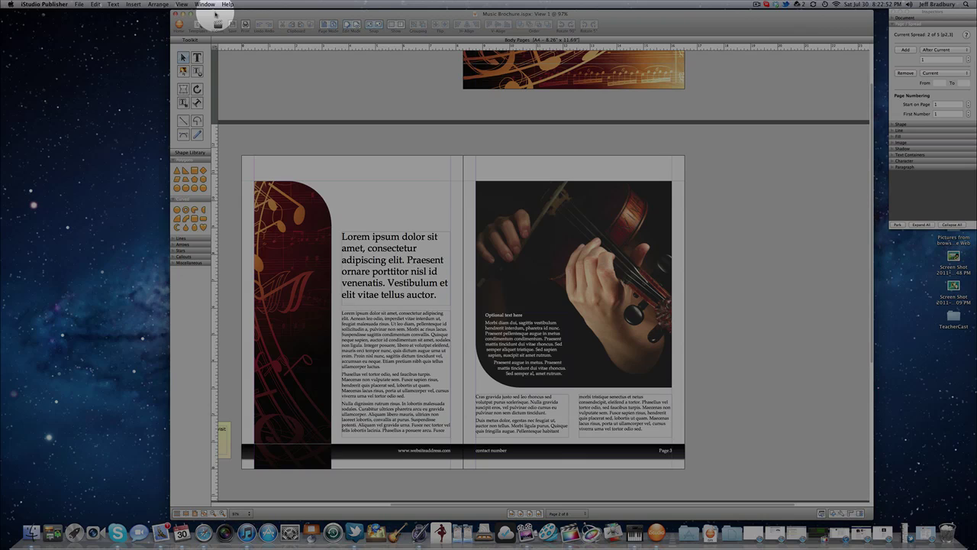
{"action": "left_click", "coordinate": [80, 5]}
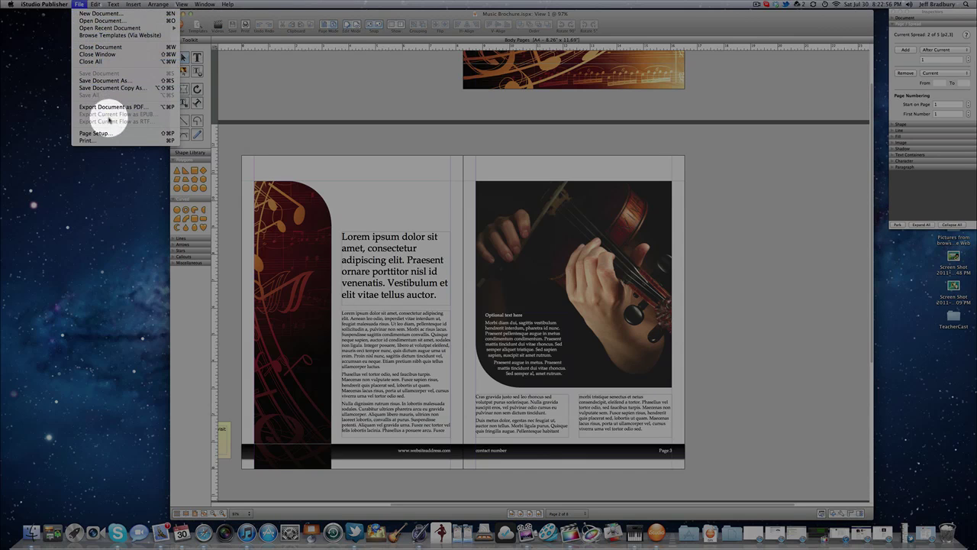
{"action": "left_click", "coordinate": [111, 142]}
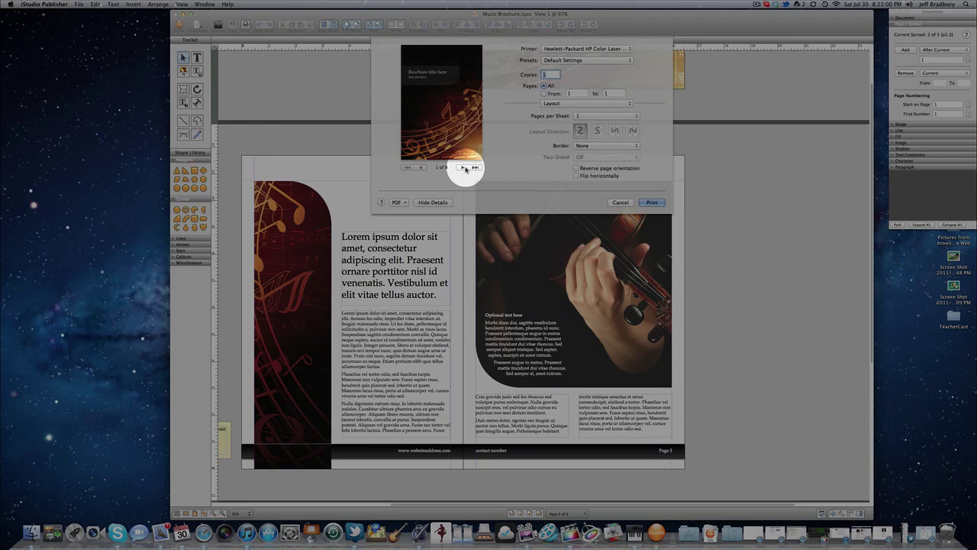
{"action": "left_click", "coordinate": [588, 116]}
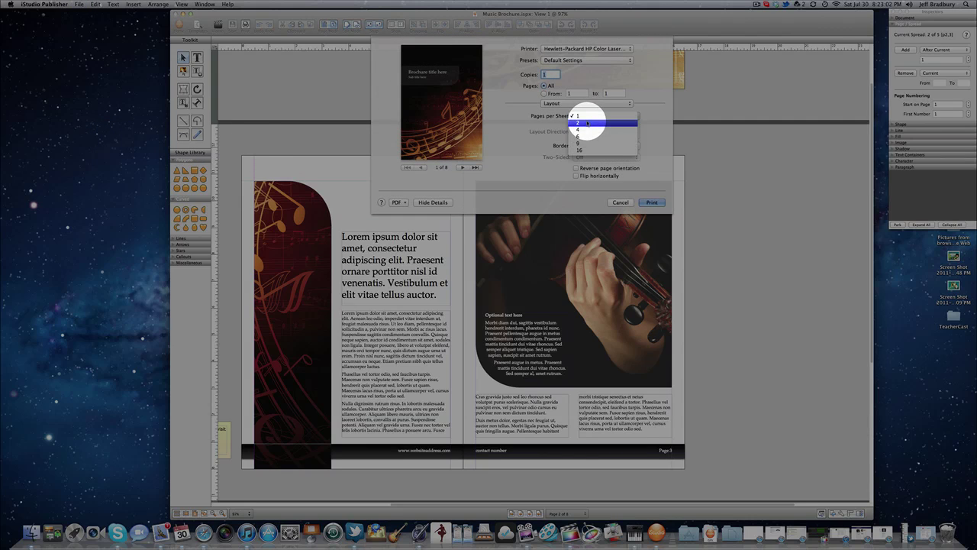
{"action": "left_click", "coordinate": [587, 123]}
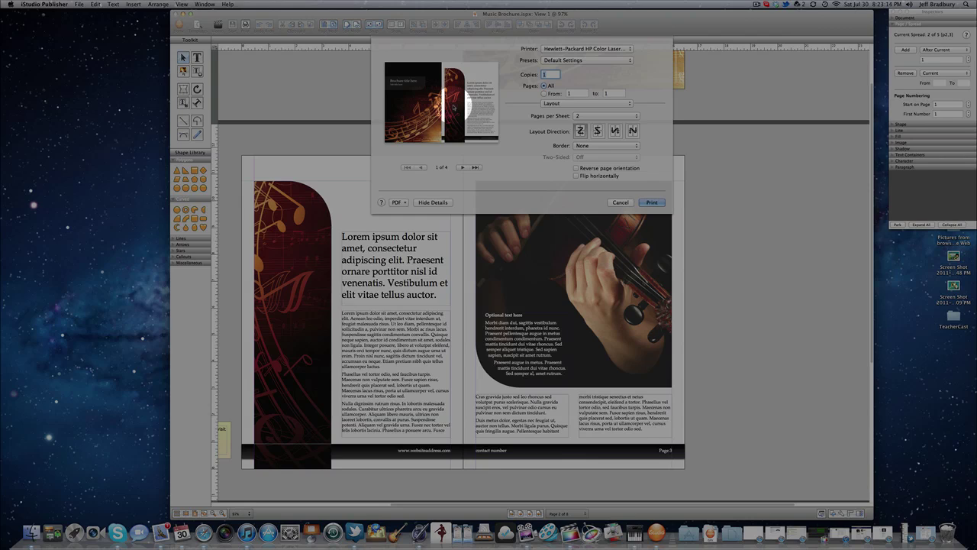
{"action": "left_click", "coordinate": [586, 115]}
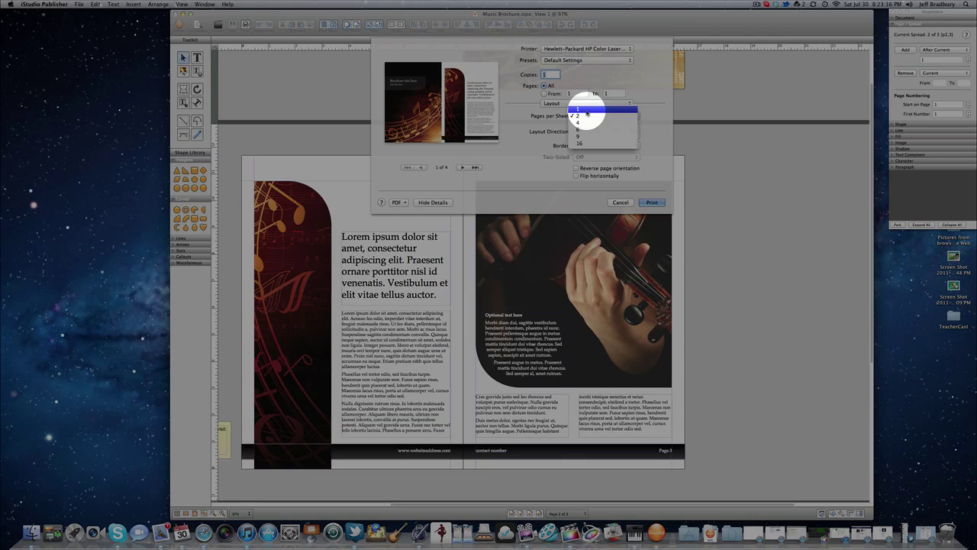
{"action": "left_click", "coordinate": [586, 111]}
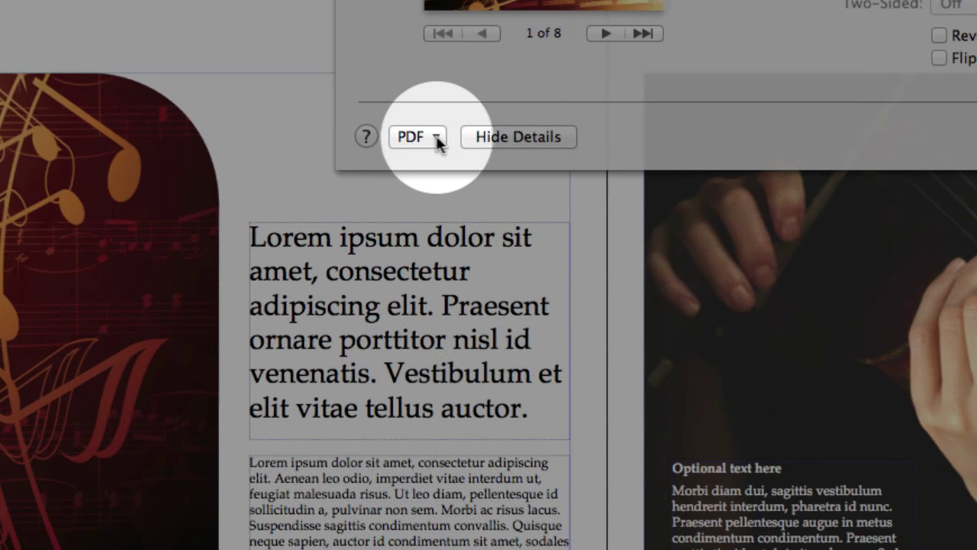
Output the brochure as a booklet using Create Booklet from the PDF menu
{"action": "left_click", "coordinate": [437, 138]}
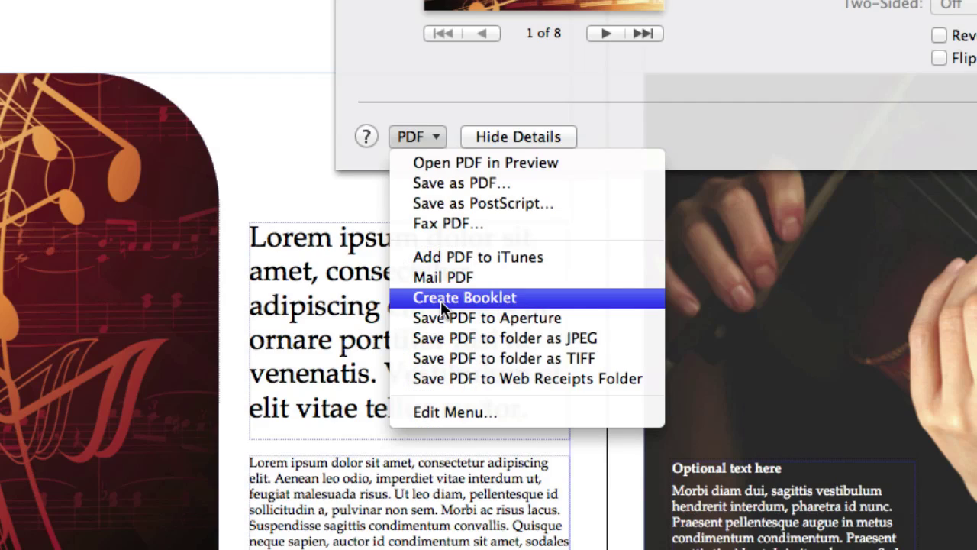
{"action": "left_click", "coordinate": [440, 299]}
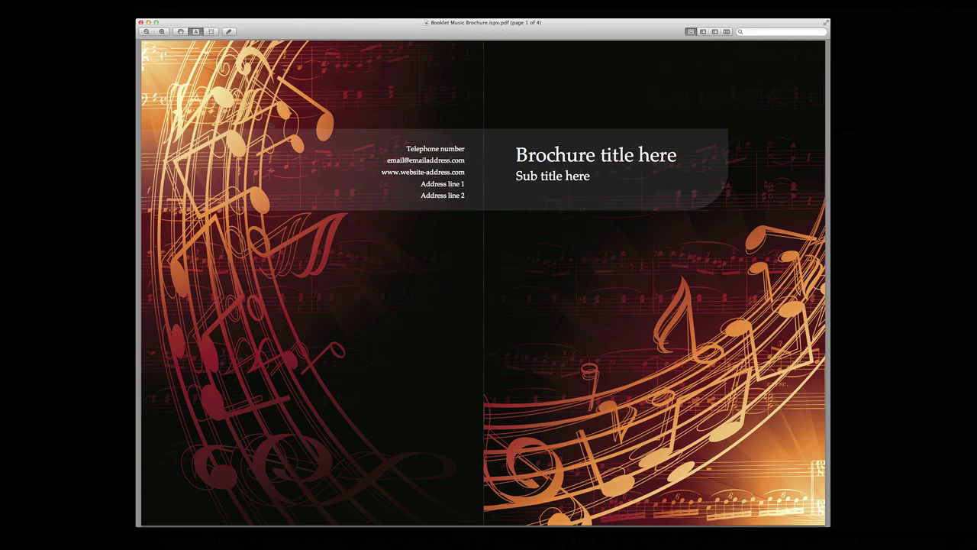
{"action": "left_click", "coordinate": [146, 32]}
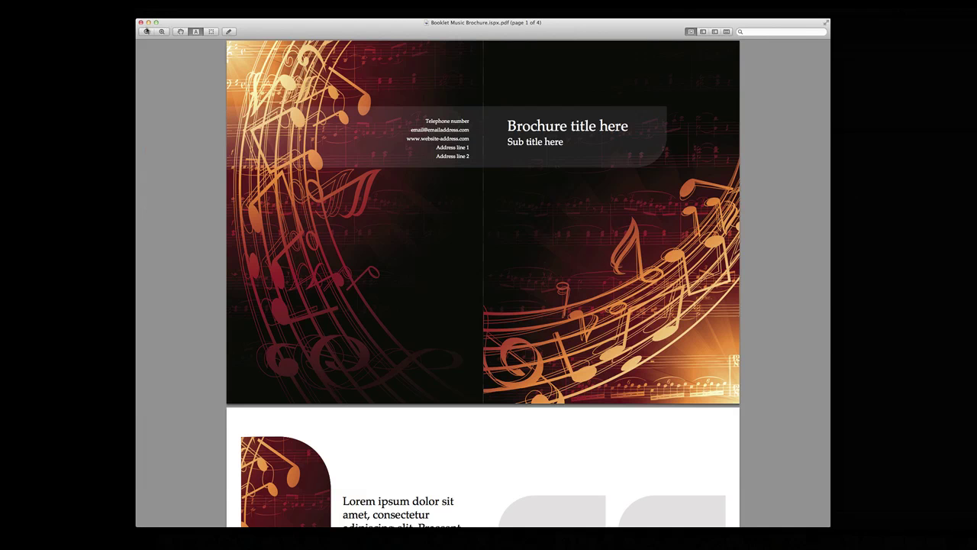
{"action": "left_click", "coordinate": [146, 32]}
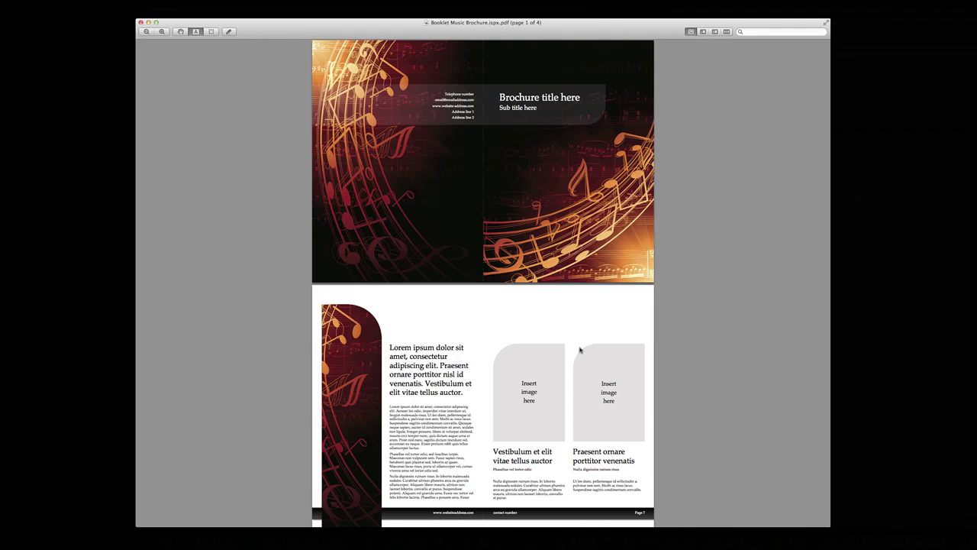
{"action": "scroll", "coordinate": [415, 346], "scroll_direction": "down", "scroll_amount": 10}
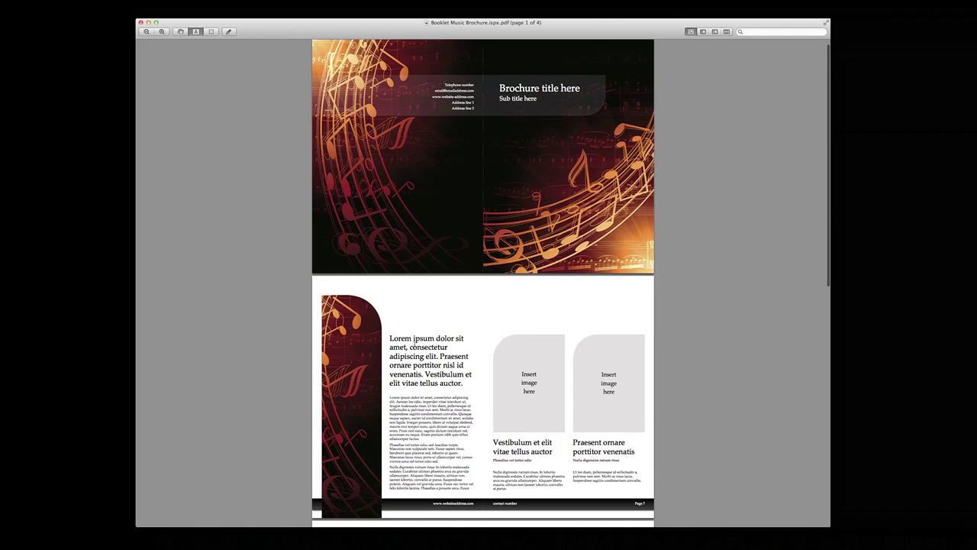
{"action": "scroll", "coordinate": [414, 346], "scroll_direction": "down", "scroll_amount": 2}
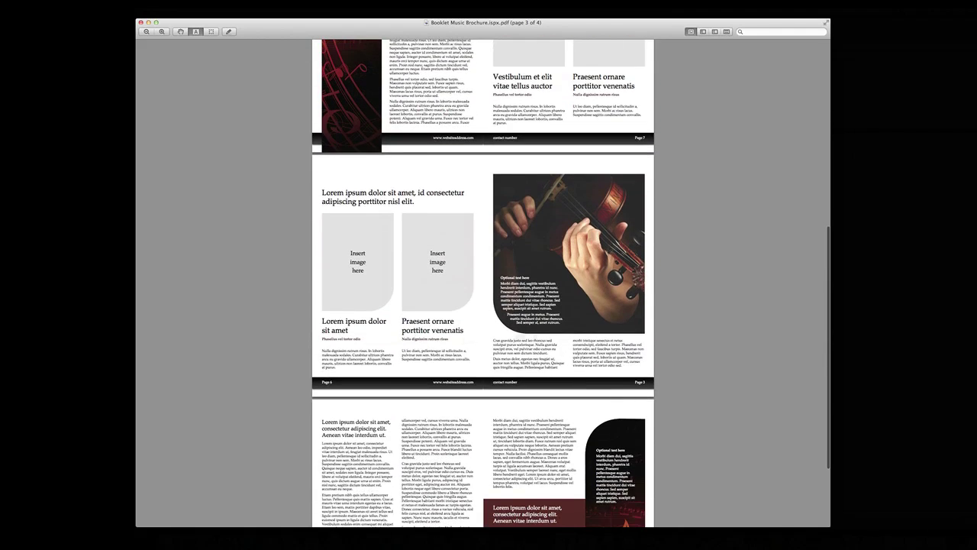
{"action": "scroll", "coordinate": [421, 335], "scroll_direction": "down", "scroll_amount": 1}
{"action": "scroll", "coordinate": [421, 335], "scroll_direction": "down", "scroll_amount": 3}
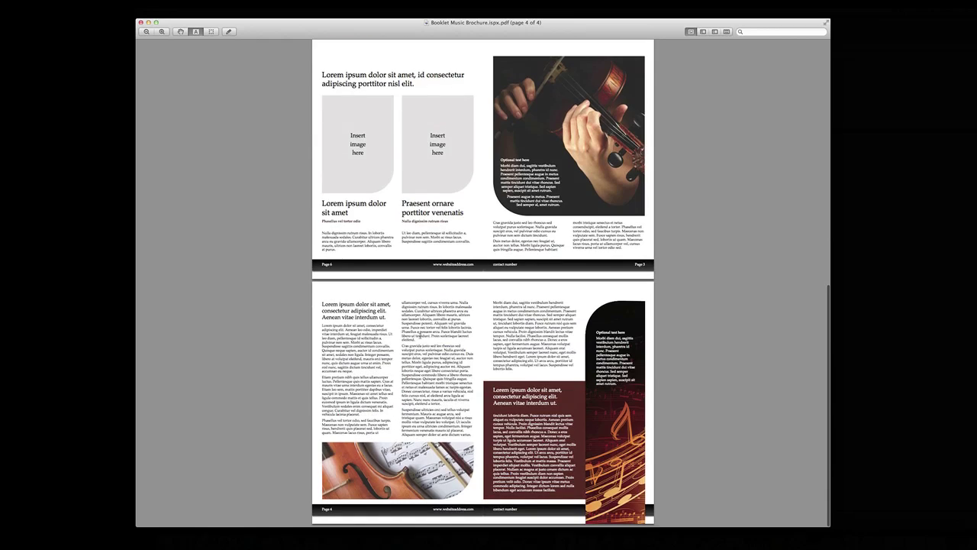